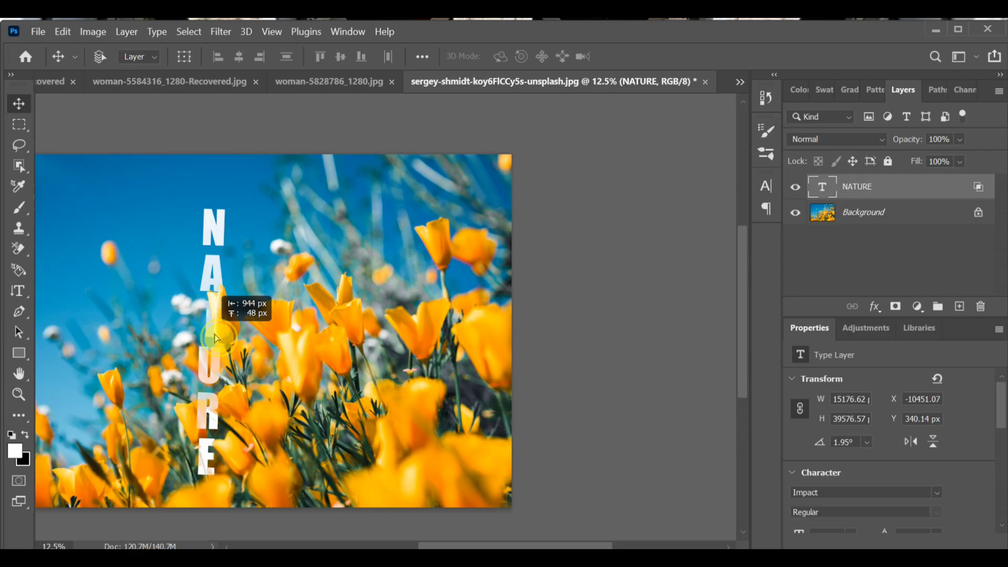
- Drag the vertical NATURE text up and right onto the poppy flowers
{"action": "mouse_move", "coordinate": [215, 337]}
{"action": "left_mouse_down"}
{"action": "mouse_move", "coordinate": [279, 232]}
{"action": "mouse_move", "coordinate": [174, 216]}
{"action": "left_mouse_up"}
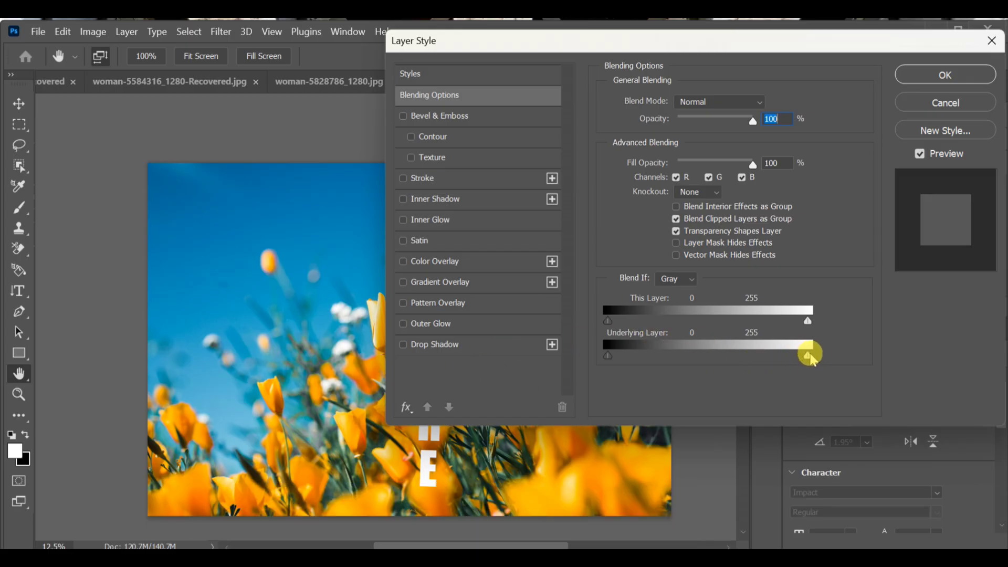
- Split the Underlying Layer white slider so NATURE fades out over bright areas from about 40
{"action": "left_click_drag", "start_coordinate": [807, 361], "coordinate": [695, 362]}
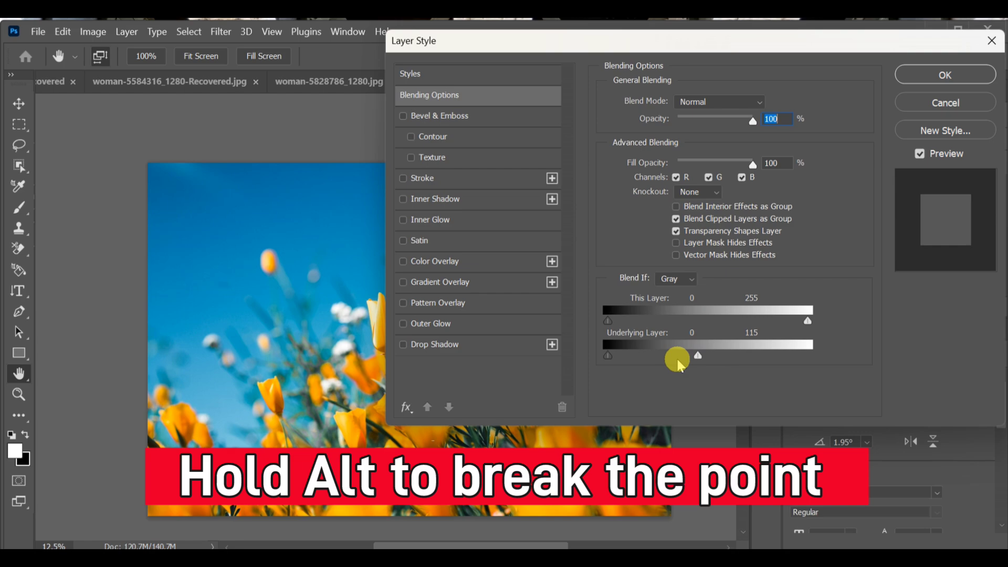
{"action": "left_click", "coordinate": [697, 357]}
{"action": "mouse_move", "coordinate": [693, 361]}
{"action": "left_mouse_down"}
{"action": "mouse_move", "coordinate": [635, 362]}
{"action": "mouse_move", "coordinate": [654, 360]}
{"action": "left_mouse_up"}
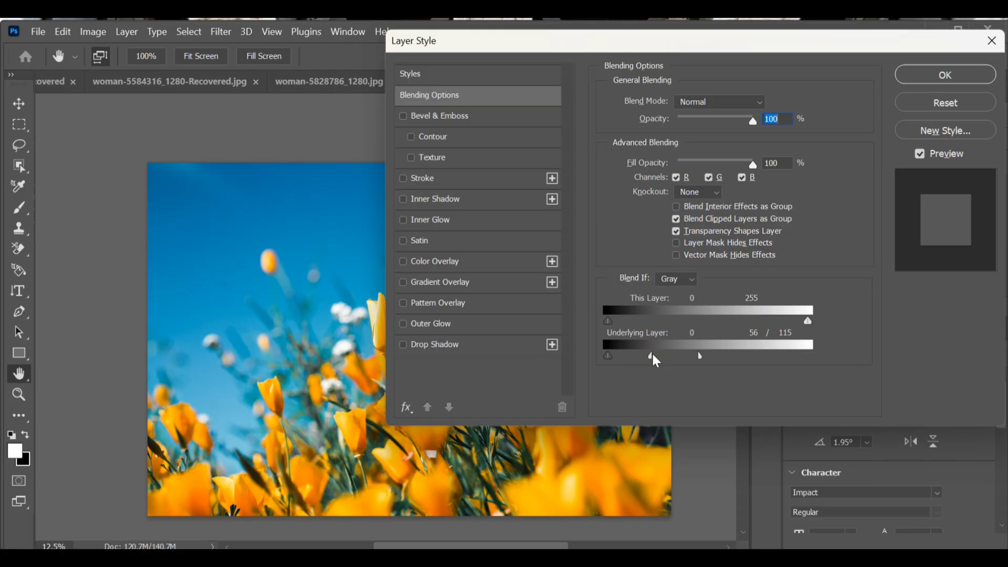
{"action": "left_click_drag", "start_coordinate": [653, 355], "coordinate": [642, 358]}
{"action": "left_click", "coordinate": [640, 362]}
{"action": "left_click", "coordinate": [700, 358]}
- Push the split slider's upper half to 255 so the fade spans levels 40–255
{"action": "left_click_drag", "start_coordinate": [702, 356], "coordinate": [709, 359]}
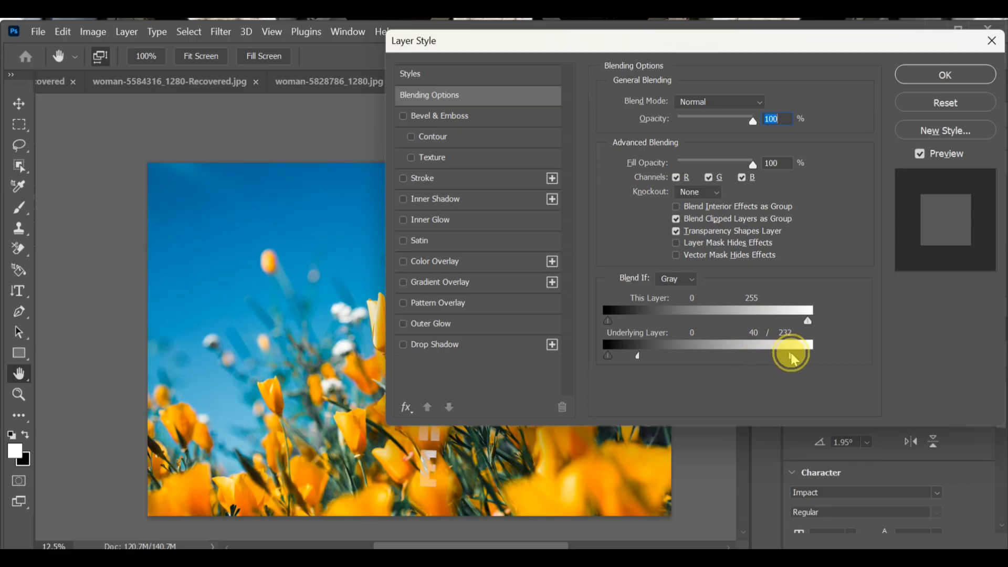
{"action": "left_click_drag", "start_coordinate": [792, 358], "coordinate": [814, 358]}
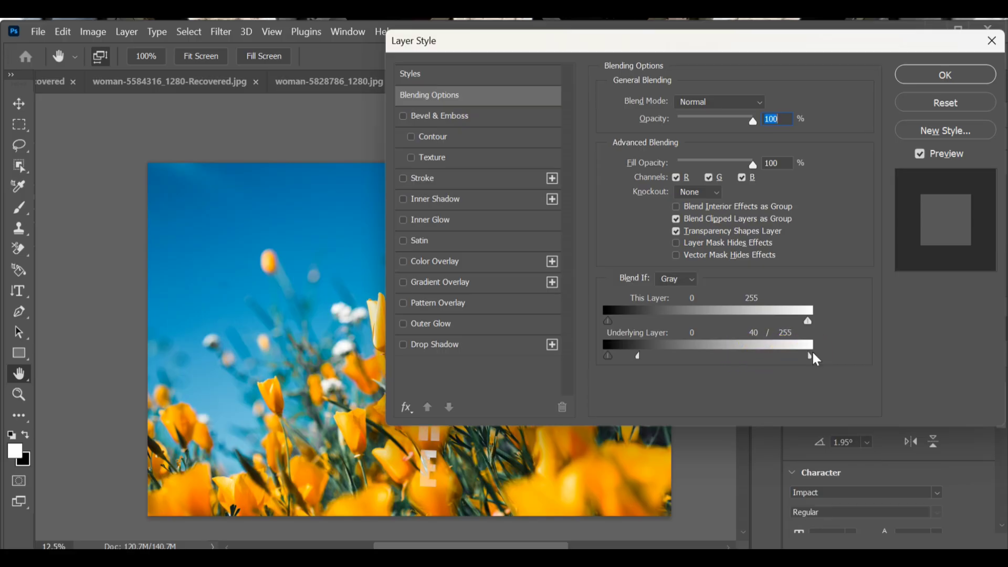
{"action": "left_click_drag", "start_coordinate": [299, 216], "coordinate": [184, 207]}
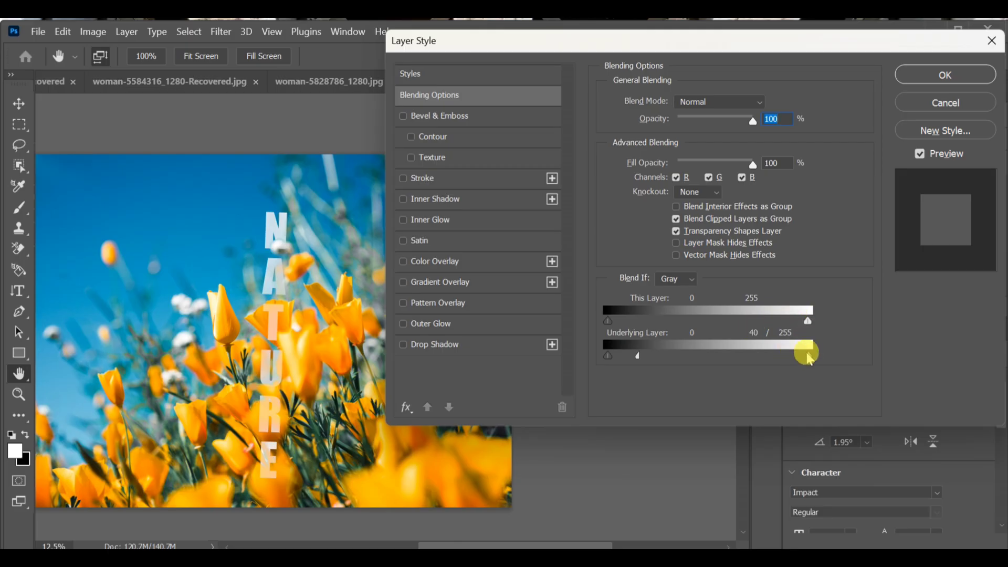
{"action": "mouse_move", "coordinate": [800, 359]}
{"action": "left_mouse_down"}
{"action": "mouse_move", "coordinate": [749, 354]}
{"action": "mouse_move", "coordinate": [819, 359]}
{"action": "mouse_move", "coordinate": [780, 365]}
{"action": "mouse_move", "coordinate": [809, 358]}
{"action": "left_mouse_up"}
- Set the underlying fade to 87–234, apply with OK, and select the Move tool
{"action": "mouse_move", "coordinate": [636, 357]}
{"action": "left_mouse_down"}
{"action": "mouse_move", "coordinate": [687, 359]}
{"action": "mouse_move", "coordinate": [668, 364]}
{"action": "mouse_move", "coordinate": [677, 359]}
{"action": "left_mouse_up"}
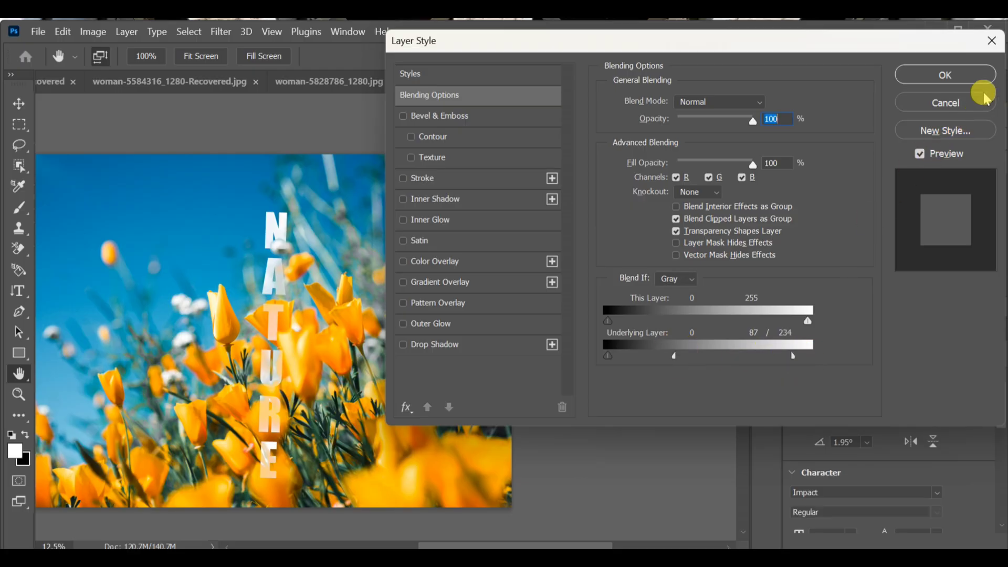
{"action": "left_click", "coordinate": [977, 75]}
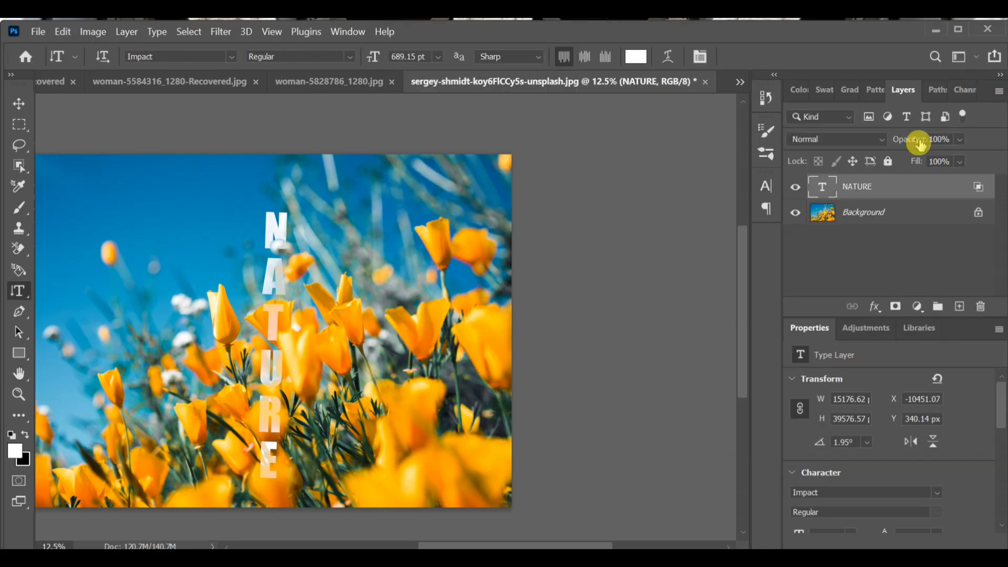
{"action": "left_click", "coordinate": [21, 106]}
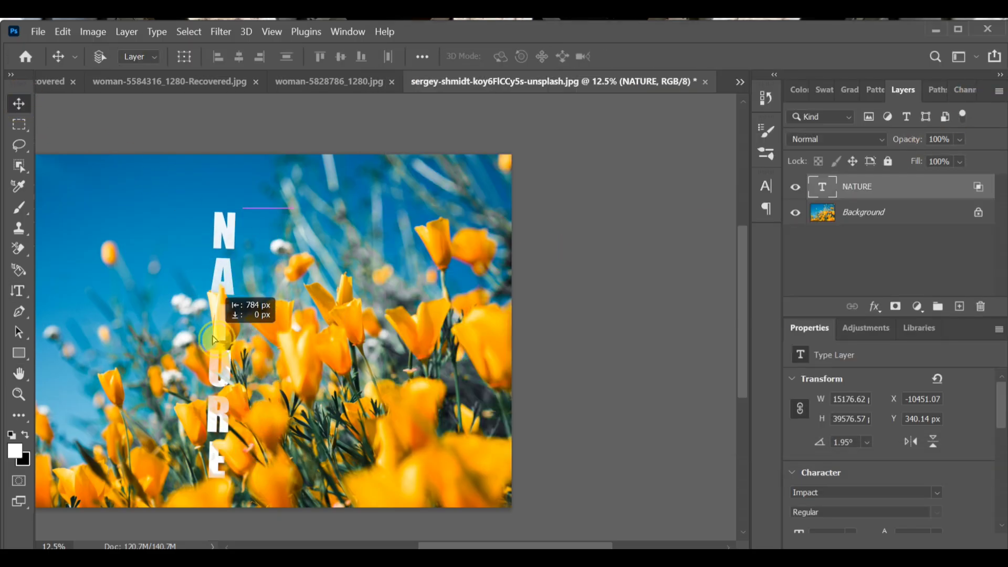